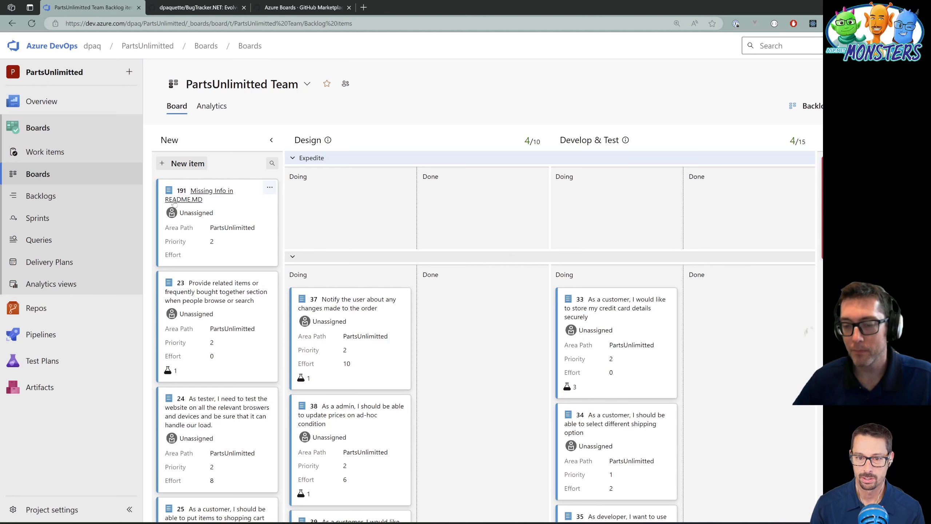
Step: Search the GitHub Marketplace for azure boards and open the listing of Microsoft's Azure Boards app
{"action": "left_click", "coordinate": [191, 11]}
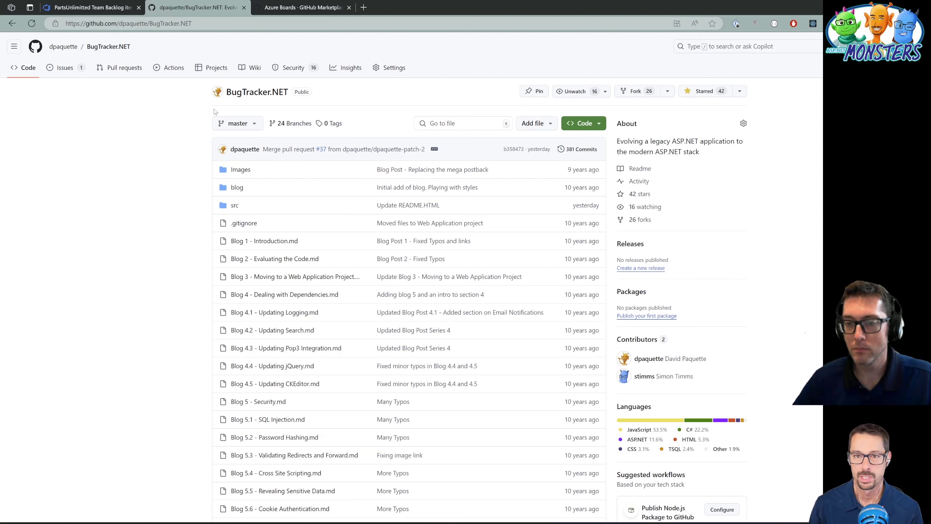
{"action": "key", "text": "ctrl+Tab"}
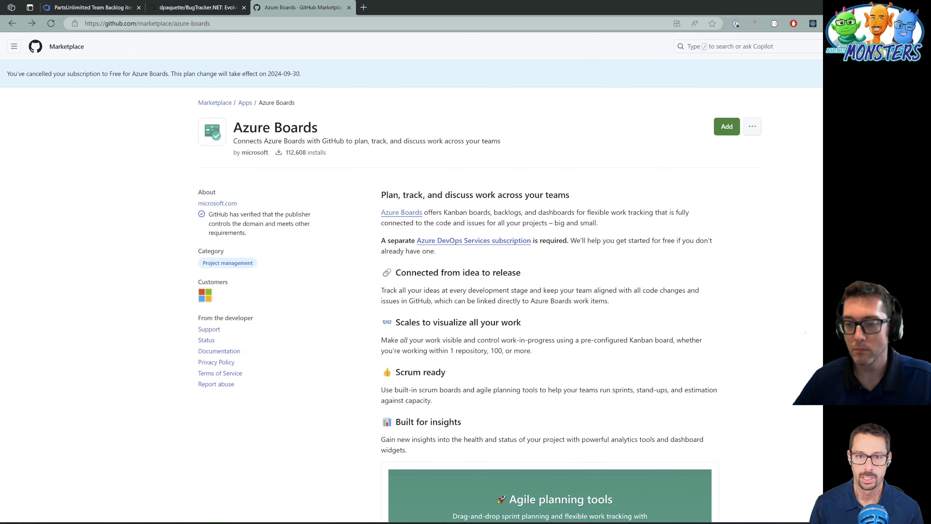
{"action": "left_click_drag", "start_coordinate": [211, 24], "coordinate": [174, 24]}
{"action": "key", "text": "BackSpace"}
{"action": "key", "text": "Return"}
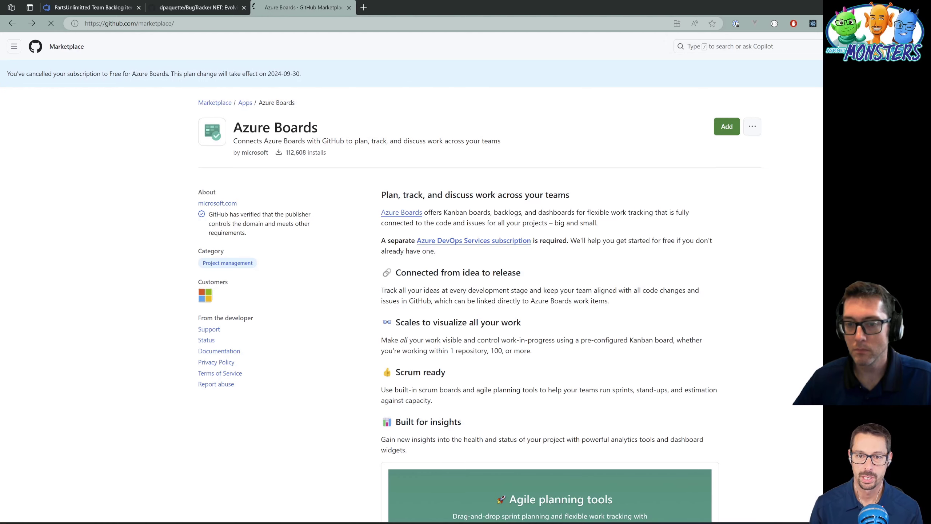
{"action": "left_click", "coordinate": [264, 129]}
{"action": "type", "text": "azure"}
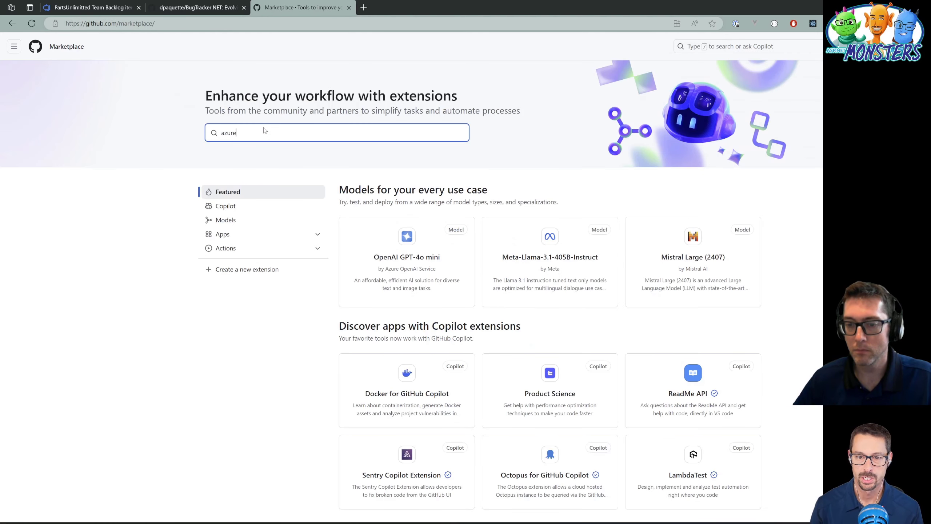
{"action": "type", "text": " boards"}
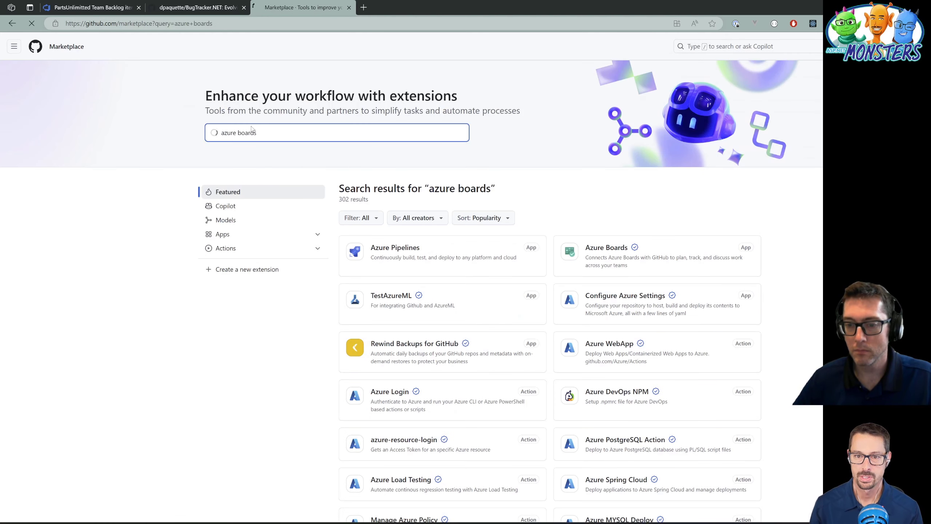
{"action": "left_click", "coordinate": [535, 272]}
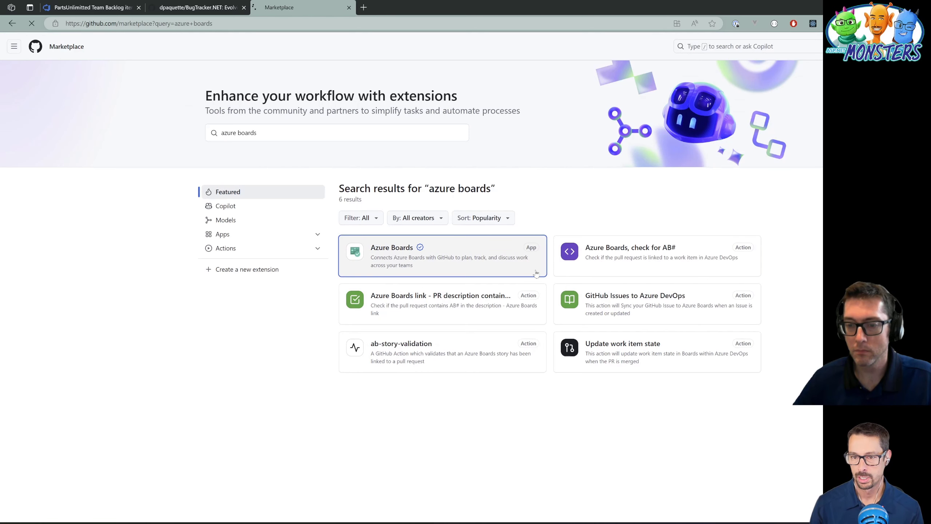
Step: Install the free Azure Boards plan on the personal GitHub account and check the app's repository access
{"action": "scroll", "coordinate": [584, 332], "scroll_direction": "down", "scroll_amount": 10}
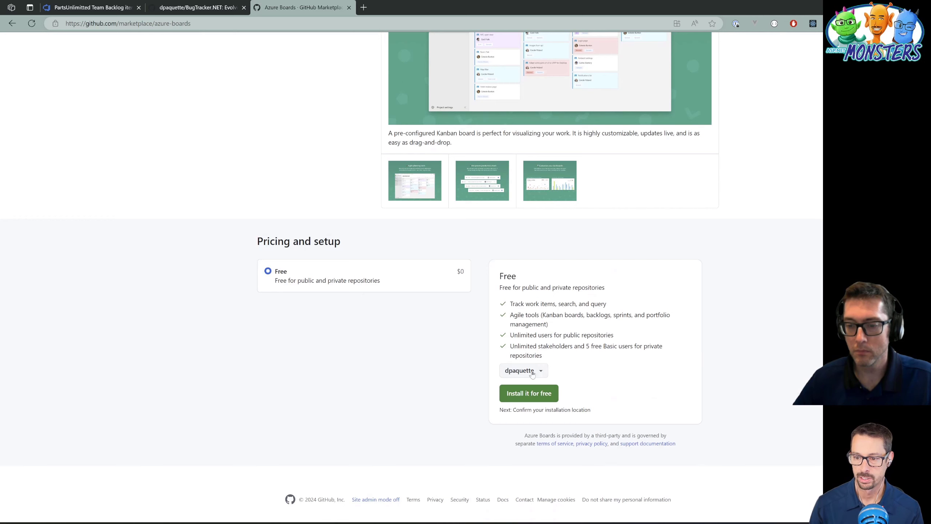
{"action": "left_click", "coordinate": [529, 395]}
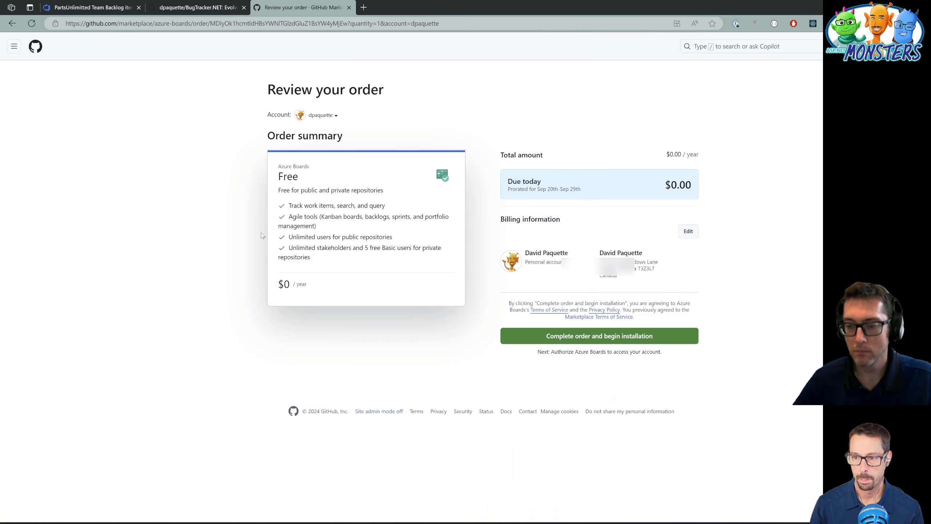
{"action": "left_click", "coordinate": [584, 337]}
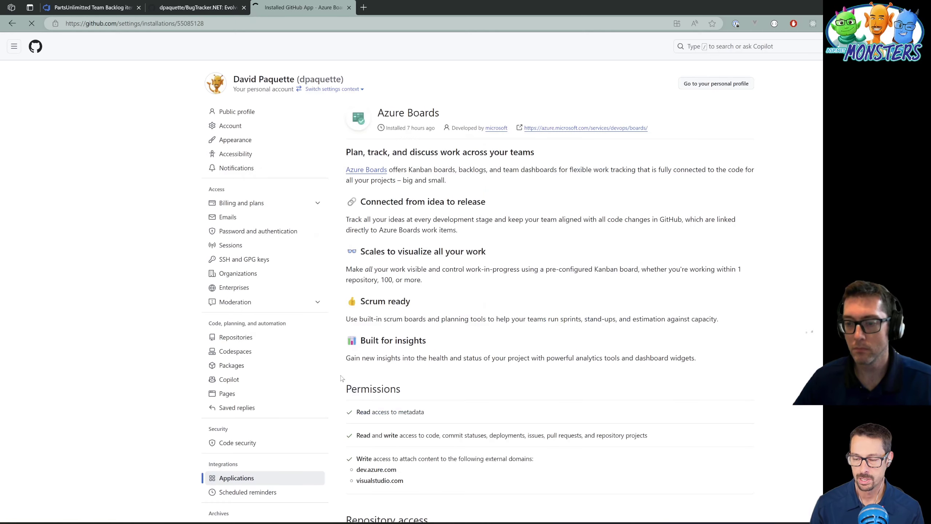
{"action": "scroll", "coordinate": [342, 379], "scroll_direction": "down", "scroll_amount": 8}
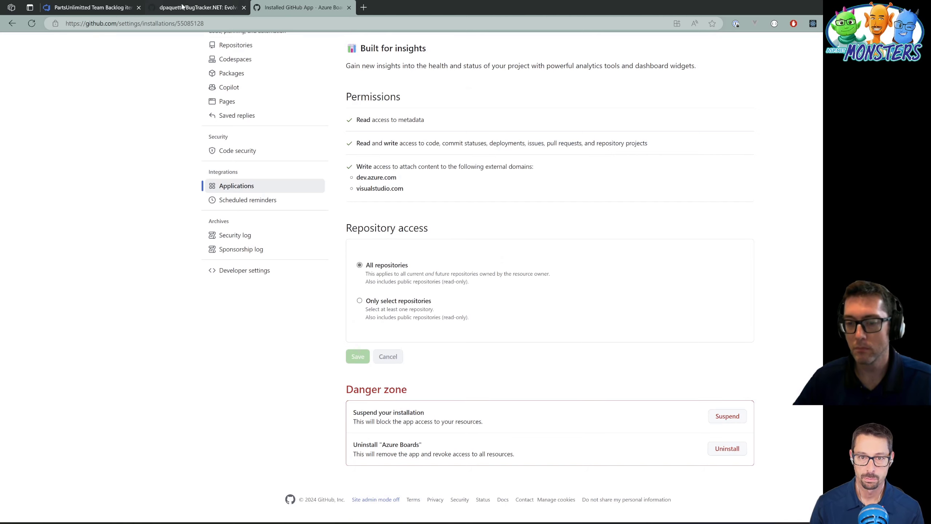
Step: In Azure DevOps, start connecting a GitHub account to the PartsUnlimitted project, continuing without authorizing single sign-on for the organizations
{"action": "left_click", "coordinate": [75, 6]}
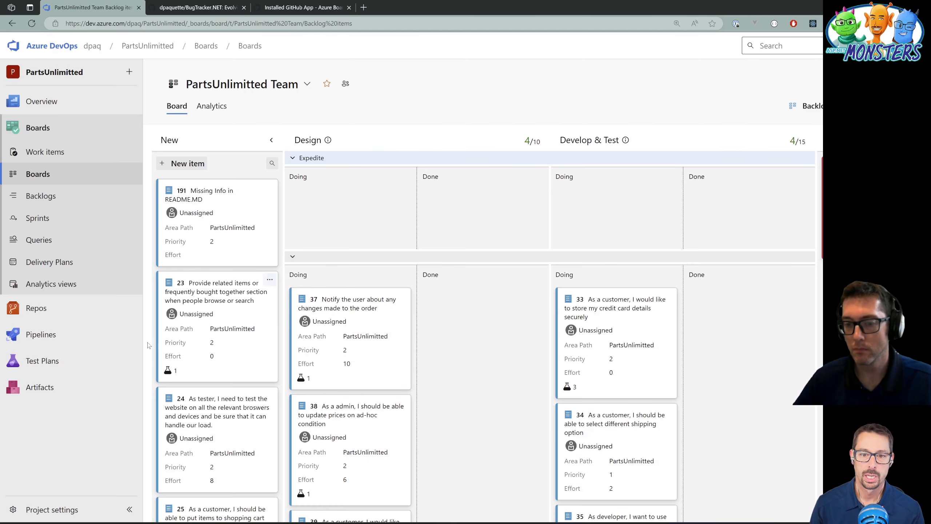
{"action": "left_click", "coordinate": [59, 512]}
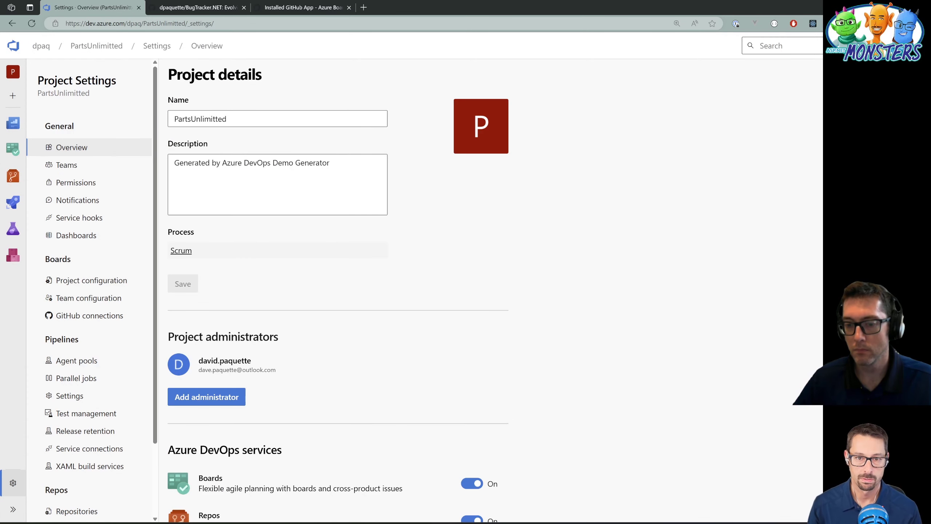
{"action": "left_click", "coordinate": [96, 314]}
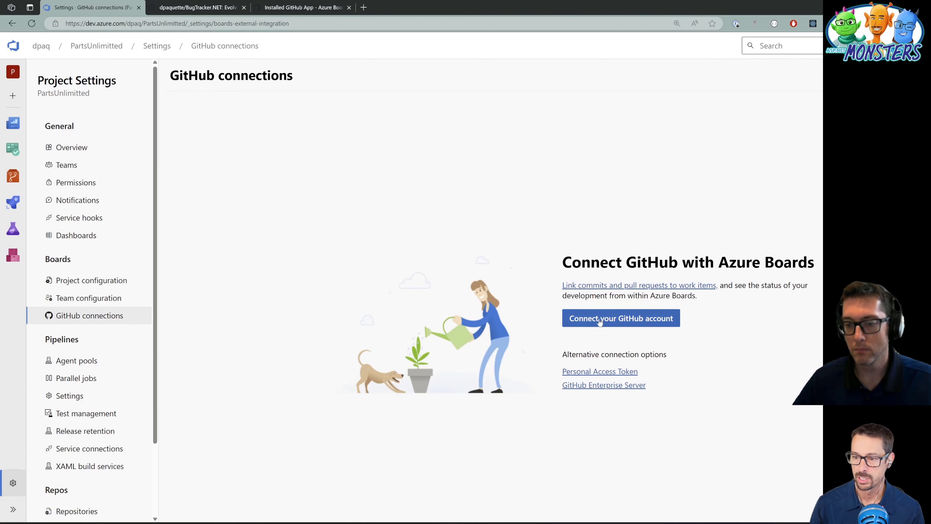
{"action": "left_click", "coordinate": [600, 319]}
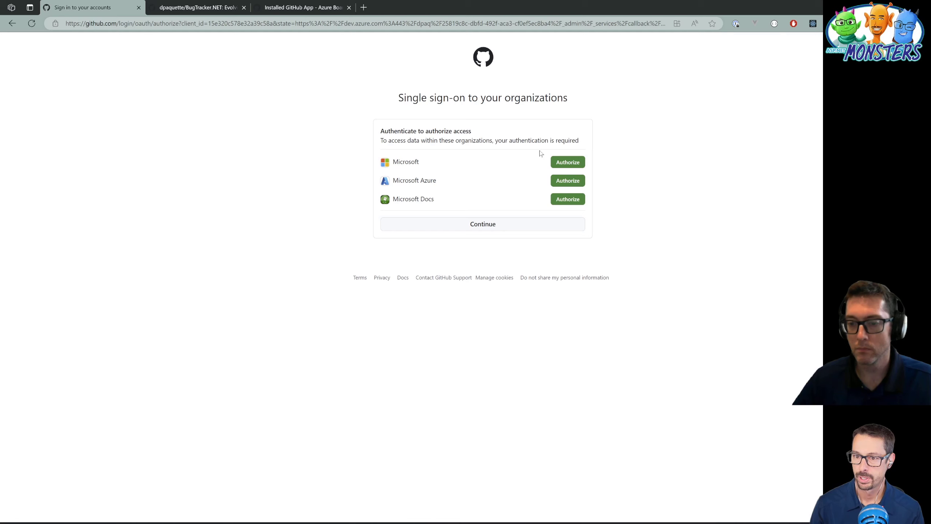
{"action": "left_click", "coordinate": [511, 226]}
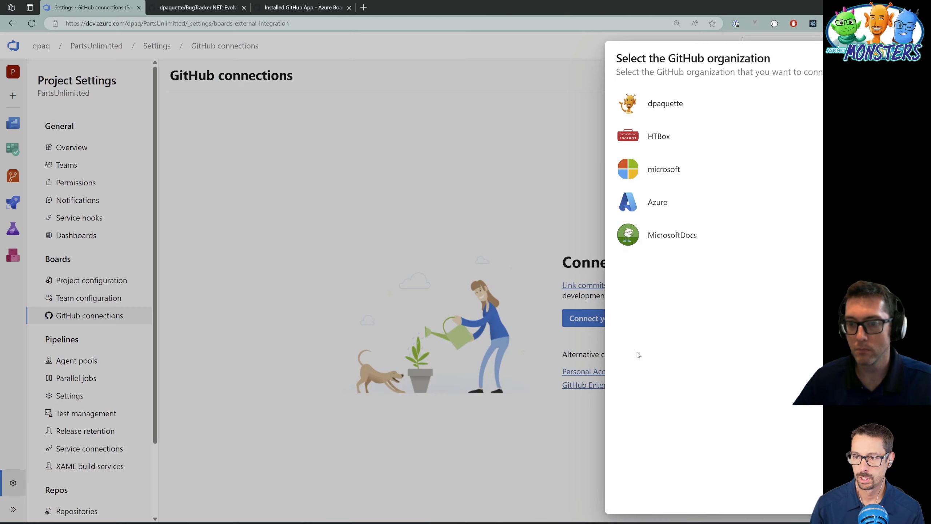
Step: Connect the personal GitHub account with only its BugTracker.NET repository, and check the actions available for the new connection
{"action": "left_click", "coordinate": [644, 112]}
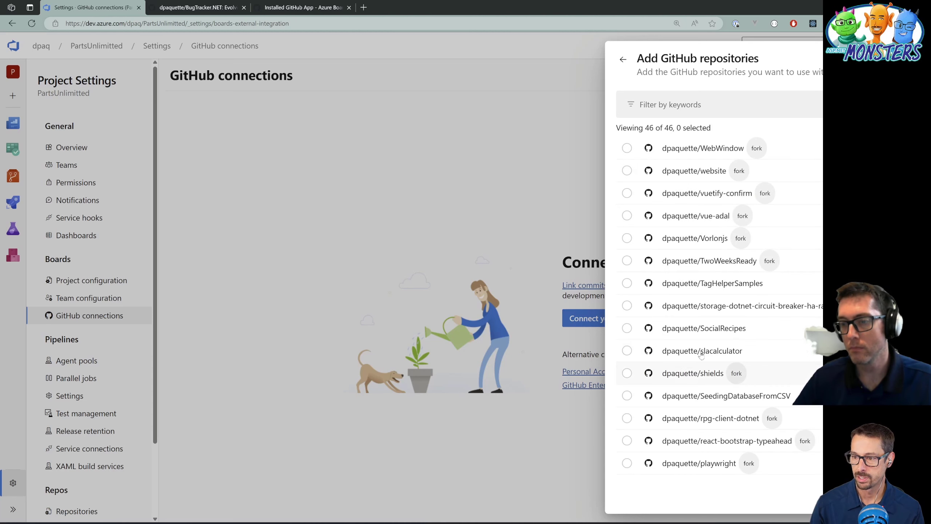
{"action": "scroll", "coordinate": [738, 318], "scroll_direction": "down", "scroll_amount": 1}
{"action": "scroll", "coordinate": [739, 318], "scroll_direction": "up", "scroll_amount": 1}
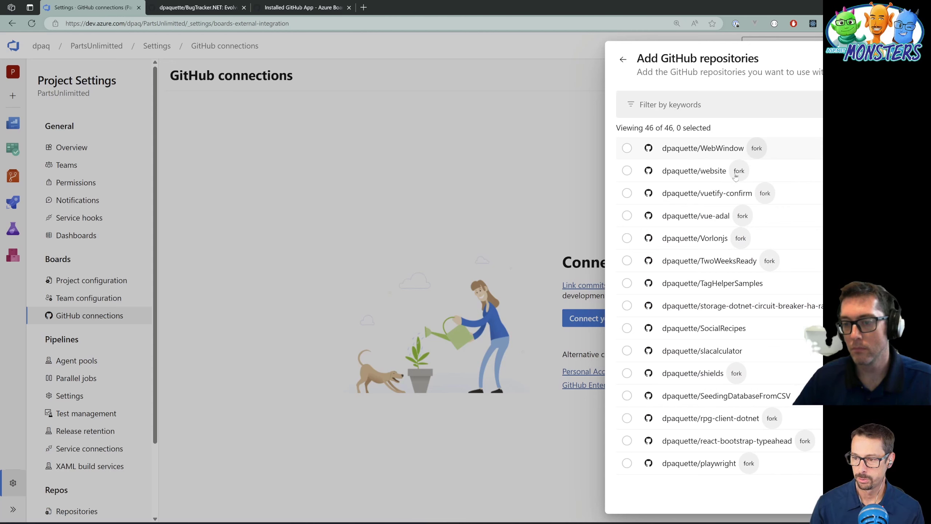
{"action": "scroll", "coordinate": [735, 176], "scroll_direction": "down", "scroll_amount": 15}
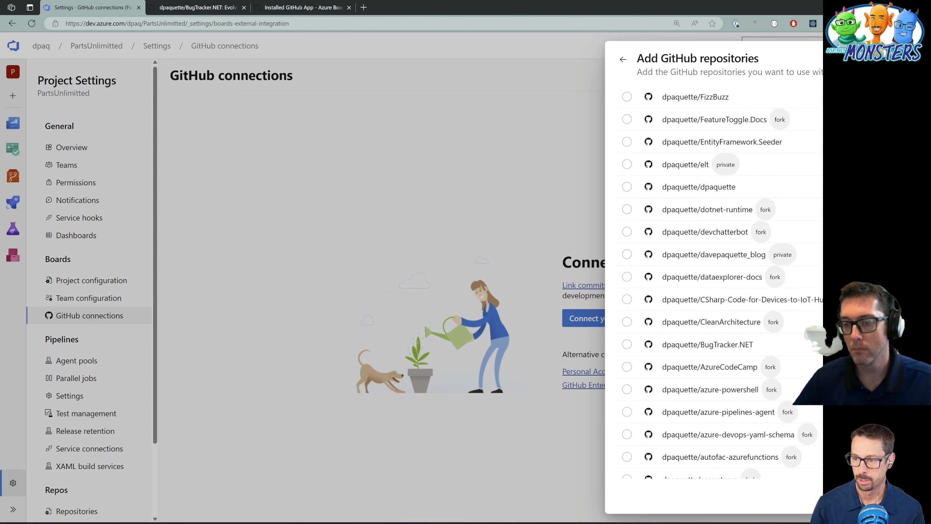
{"action": "scroll", "coordinate": [635, 241], "scroll_direction": "down", "scroll_amount": 3}
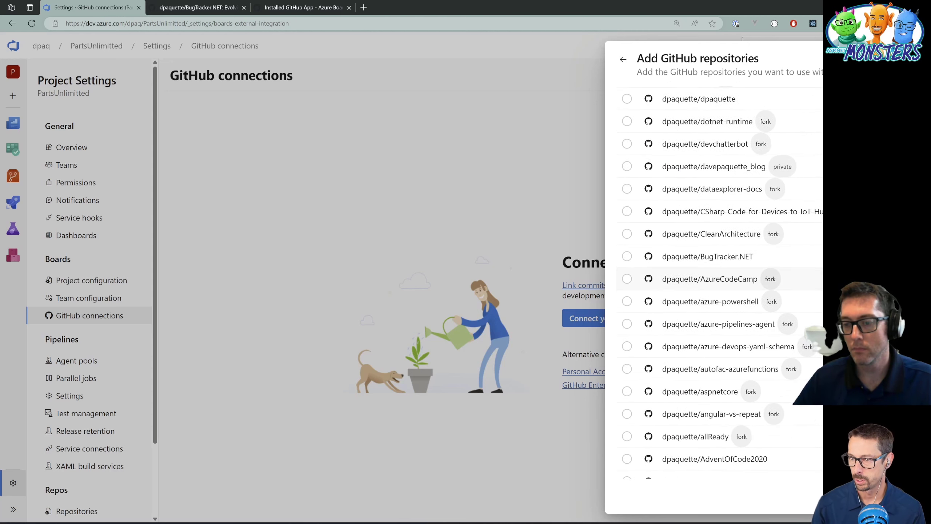
{"action": "left_click", "coordinate": [627, 236]}
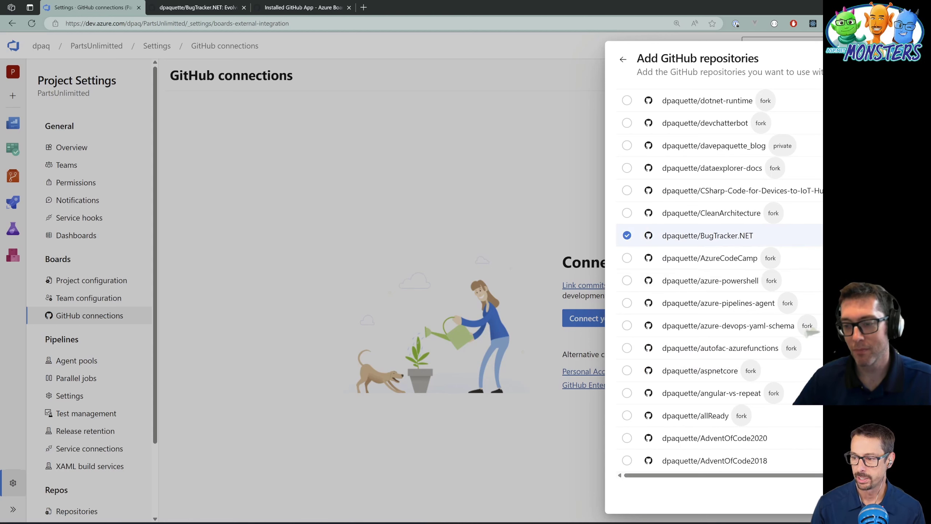
{"action": "left_click", "coordinate": [920, 495]}
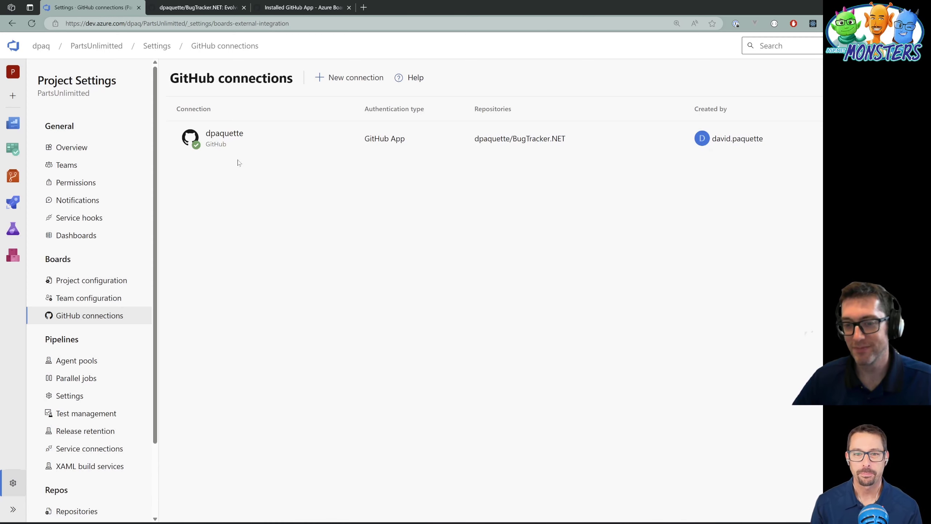
{"action": "left_click", "coordinate": [346, 139]}
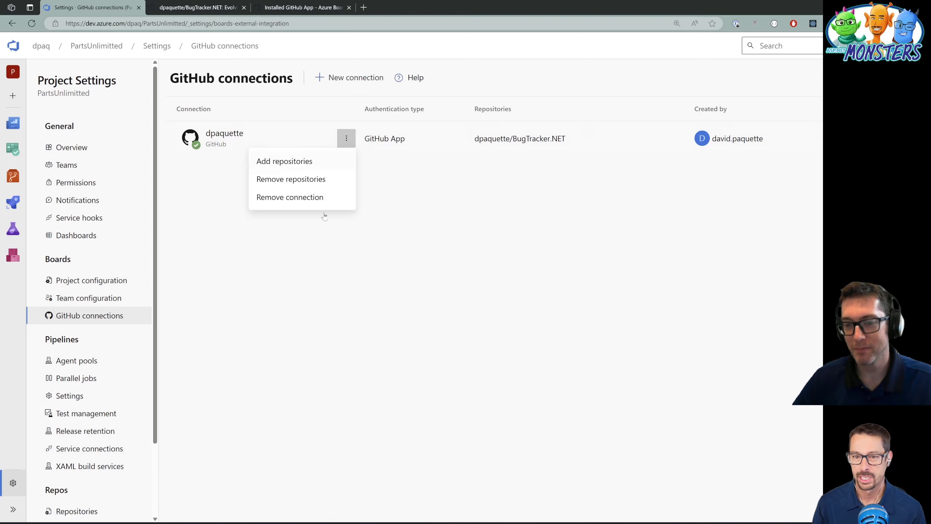
{"action": "left_click", "coordinate": [480, 312]}
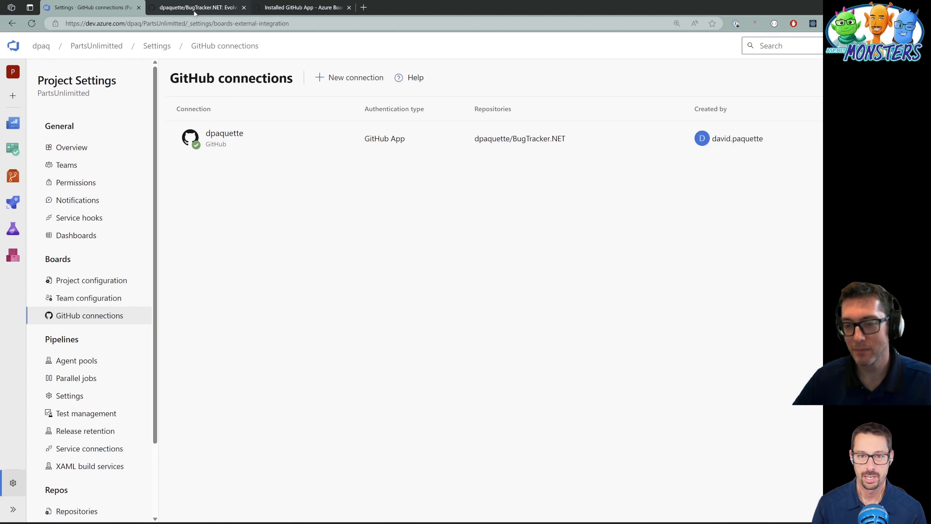
Step: Return to the PartsUnlimitted Team board and open product backlog item 191, Missing Info in README.MD
{"action": "left_click", "coordinate": [13, 149]}
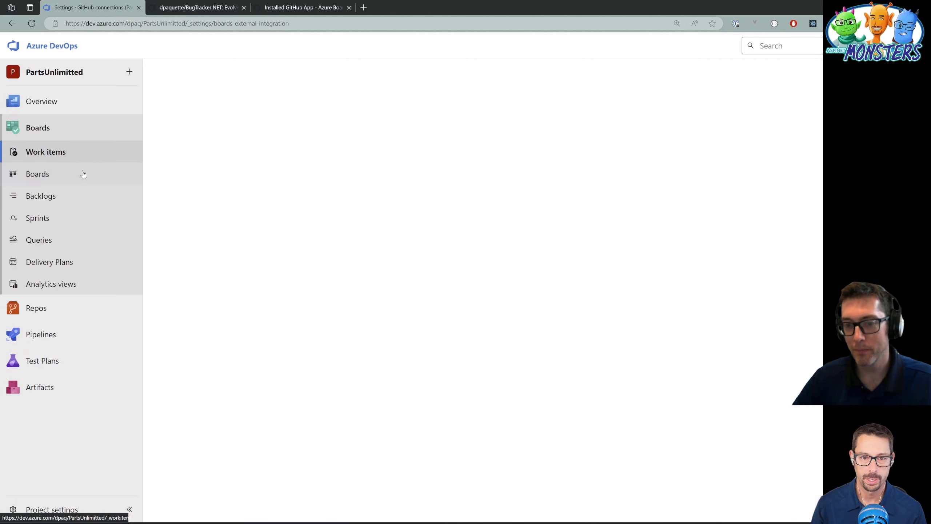
{"action": "left_click", "coordinate": [75, 174]}
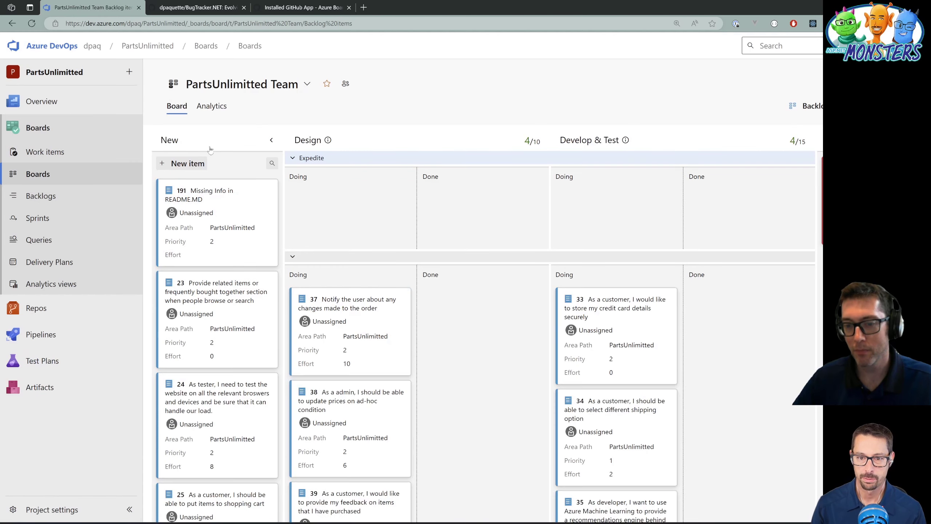
{"action": "left_click", "coordinate": [187, 195]}
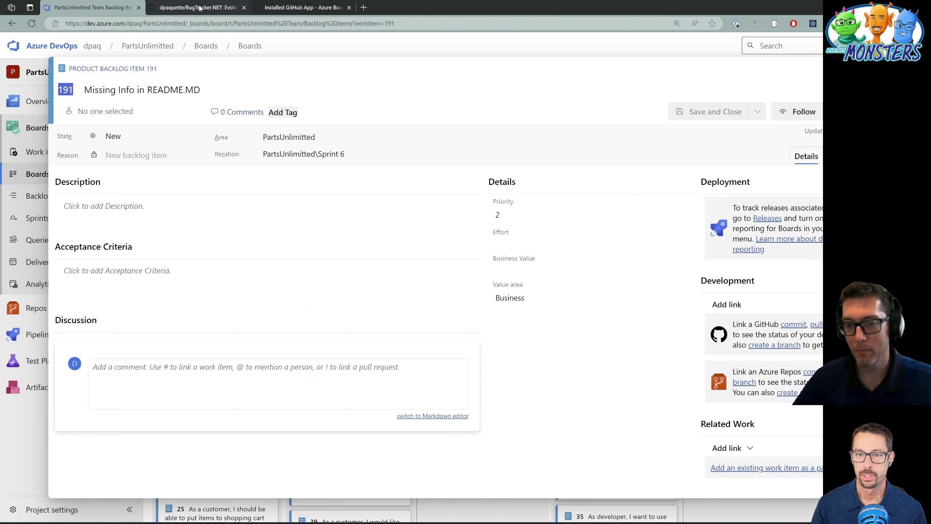
Step: In the BugTracker.NET repository on GitHub, edit README.md to add the line "Here's the missing info!" at the end
{"action": "left_click", "coordinate": [176, 9]}
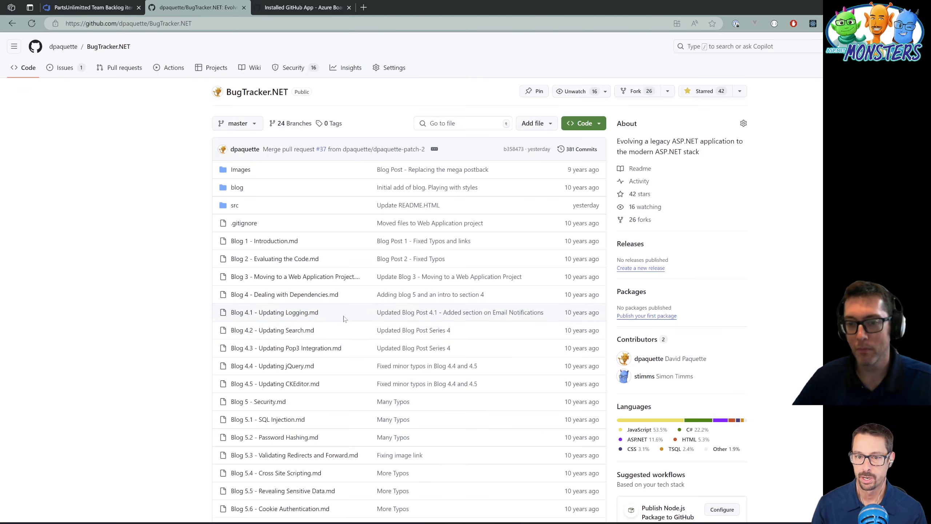
{"action": "scroll", "coordinate": [538, 309], "scroll_direction": "down", "scroll_amount": 10}
{"action": "left_click", "coordinate": [593, 266]}
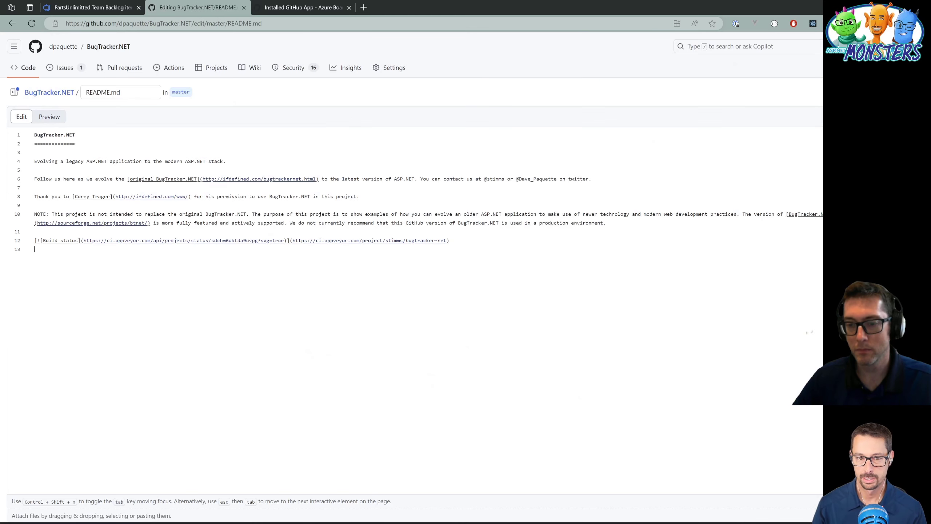
{"action": "type", "text": "Here's hte missing info!"}
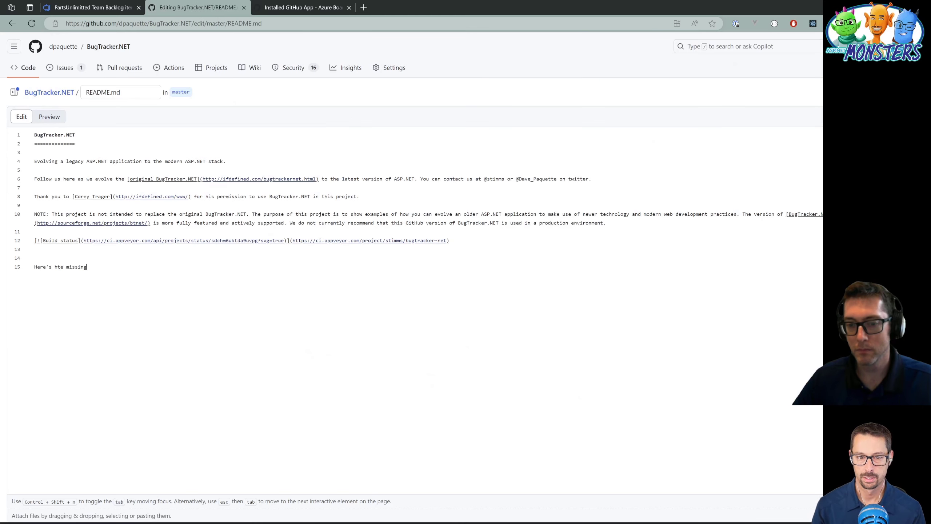
{"action": "key", "text": "ctrl+Left"}
{"action": "key", "text": "ctrl+Left"}
{"action": "key", "text": "ctrl+Left"}
{"action": "key", "text": "ctrl+Left"}
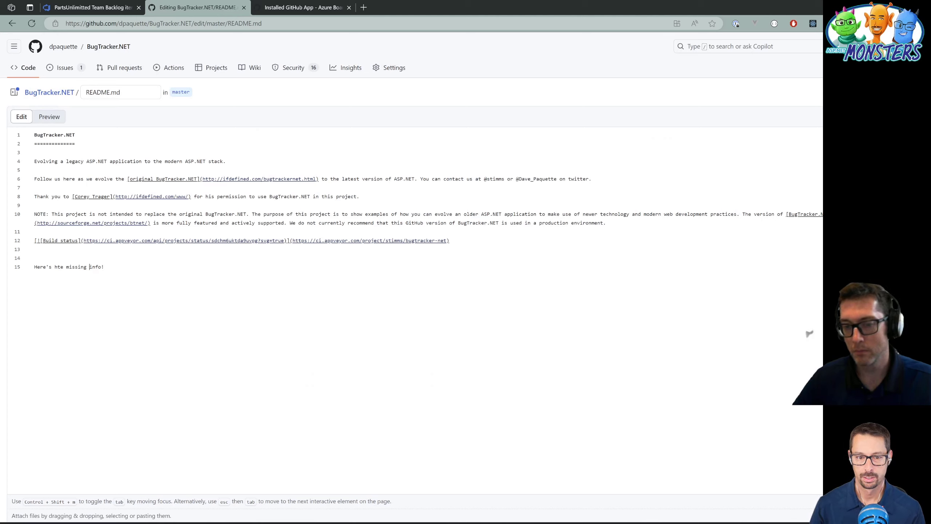
{"action": "key", "text": "ctrl+shift+Right"}
{"action": "type", "text": "the"}
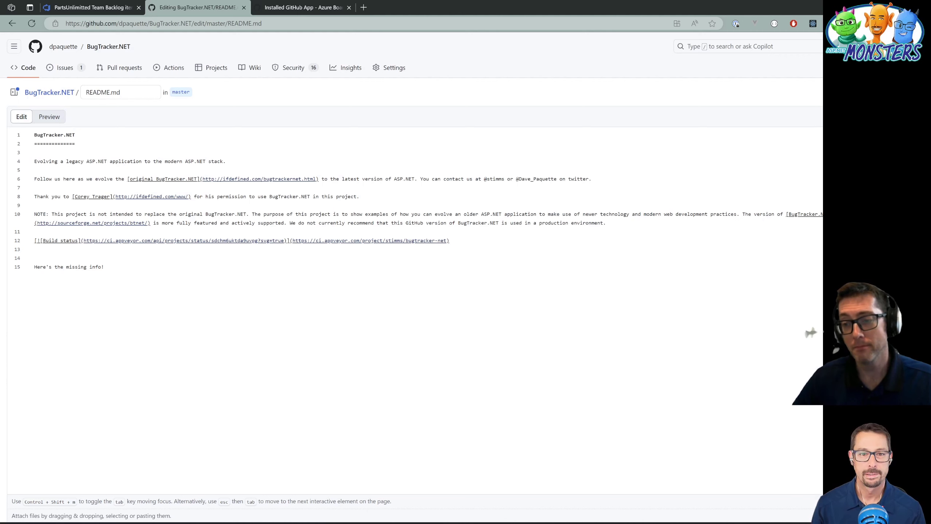
Step: Propose the README.md change on a new branch, ending the branch name in "testing-integration" after the suggested prefix
{"action": "key", "text": "ctrl+s"}
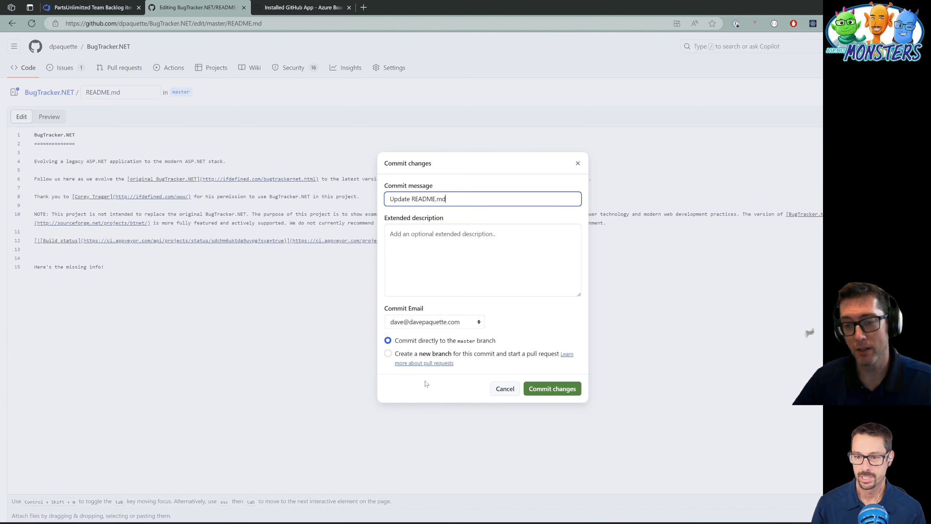
{"action": "left_click", "coordinate": [422, 355]}
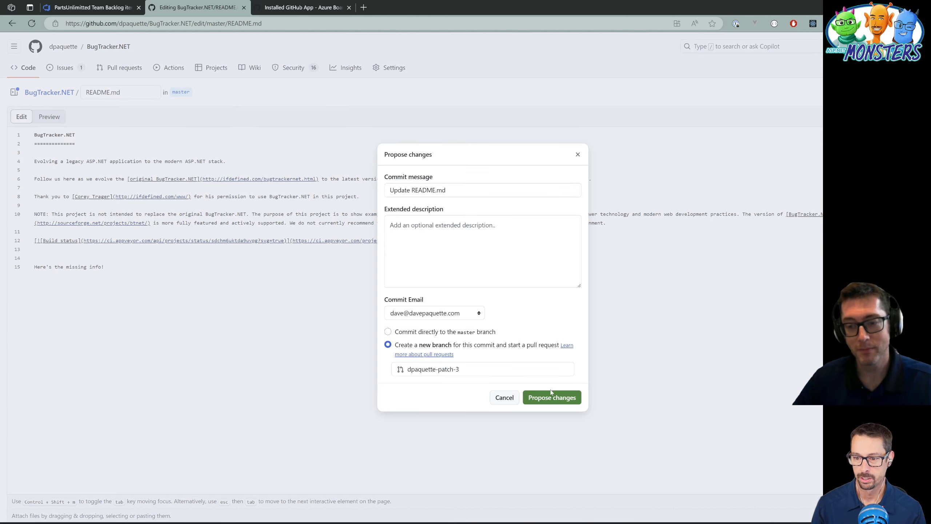
{"action": "left_click", "coordinate": [459, 369]}
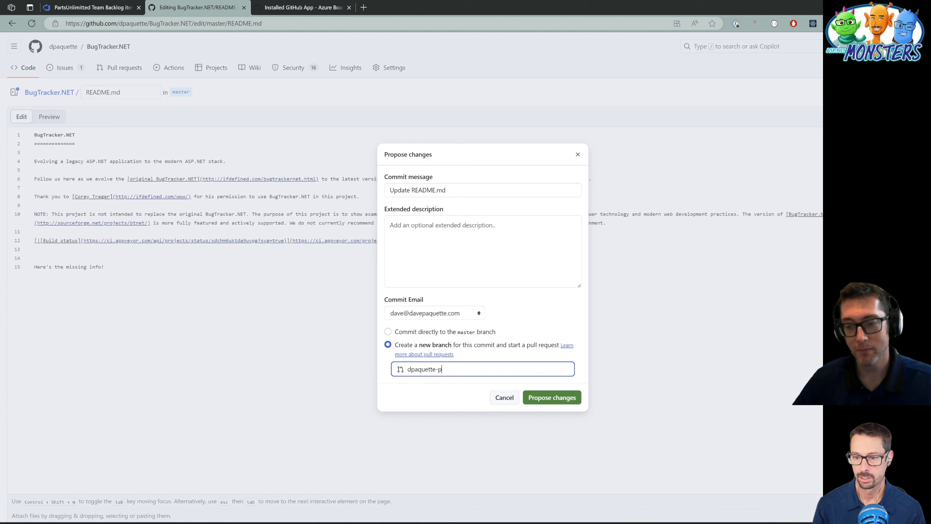
{"action": "type", "text": "testing-int"}
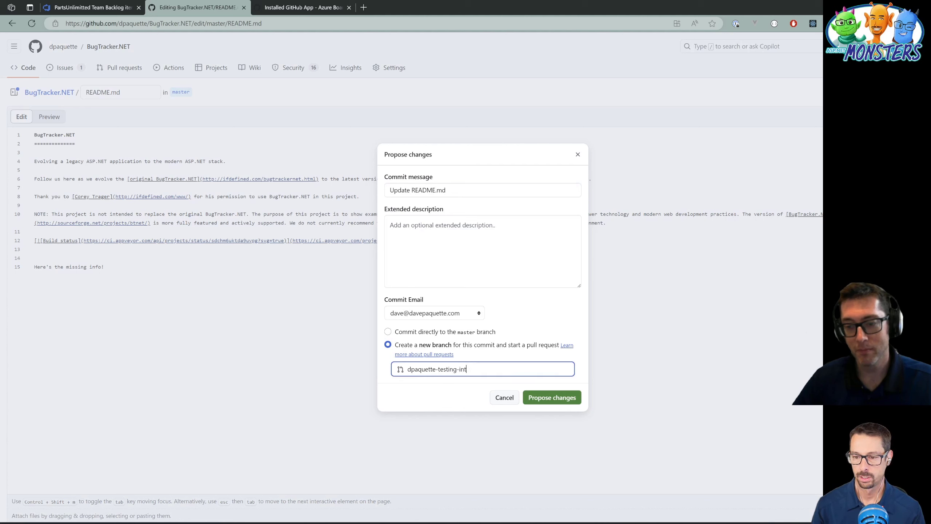
{"action": "type", "text": "egration"}
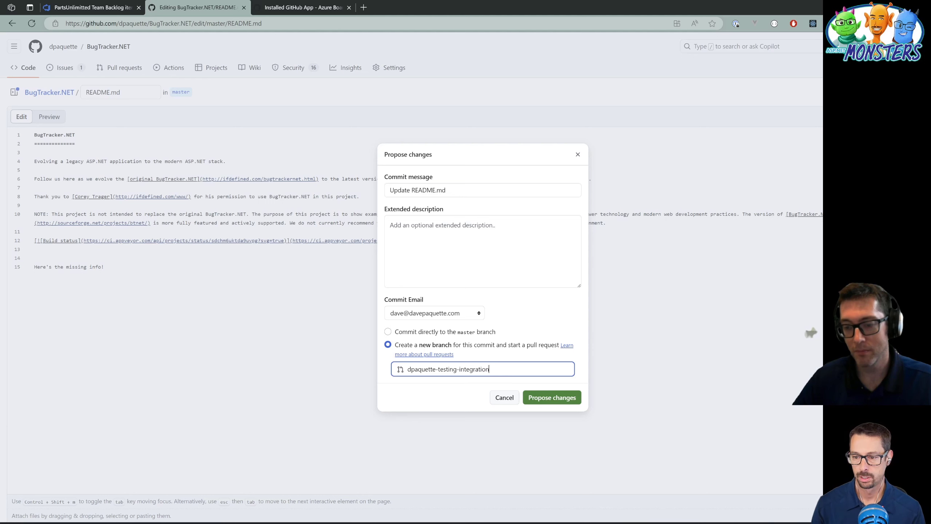
{"action": "left_click", "coordinate": [564, 397]}
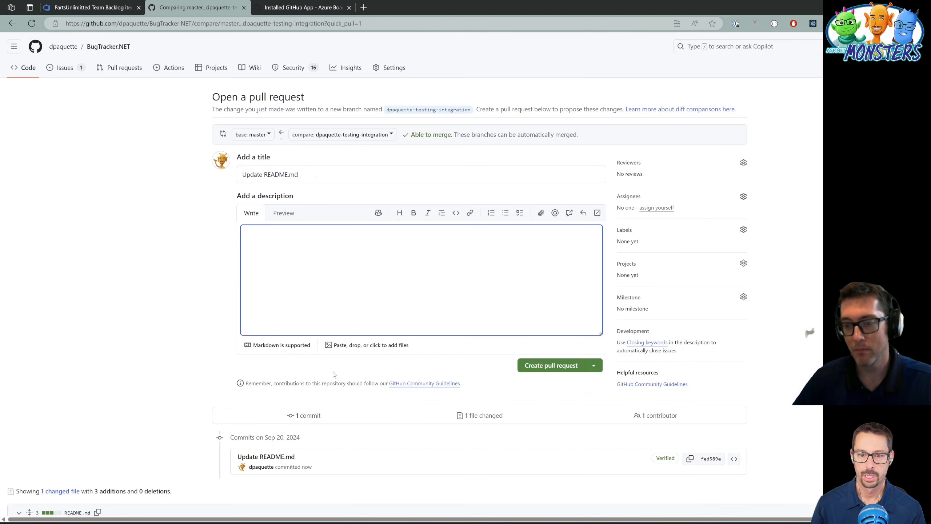
Step: Create the pull request with the description "Fixes AB#191", checking the item number on the Azure DevOps board
{"action": "type", "text": "Fixe"}
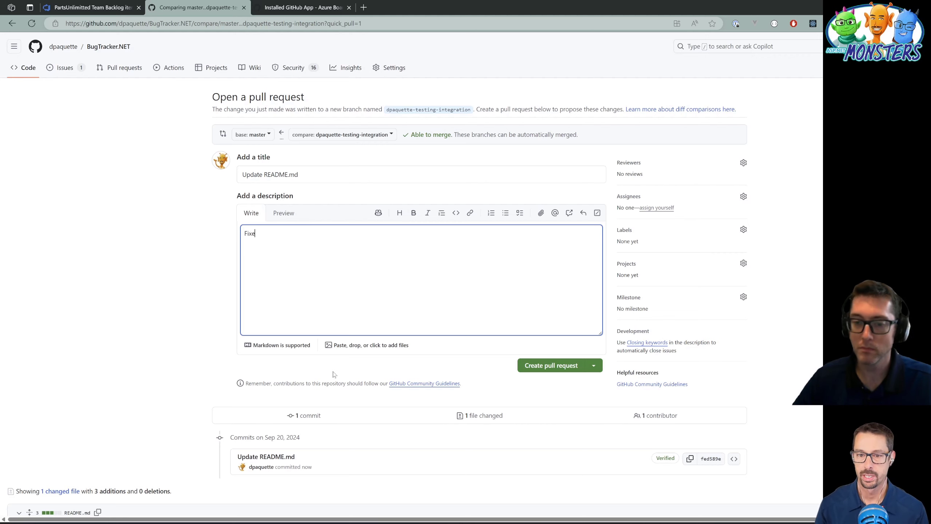
{"action": "type", "text": "s AB#"}
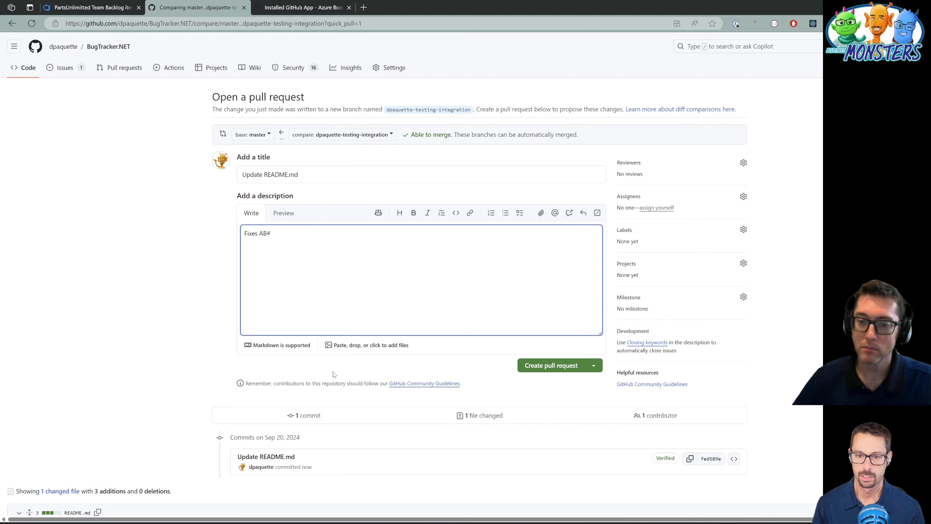
{"action": "key", "text": "ctrl+v"}
{"action": "key", "text": "ctrl+z"}
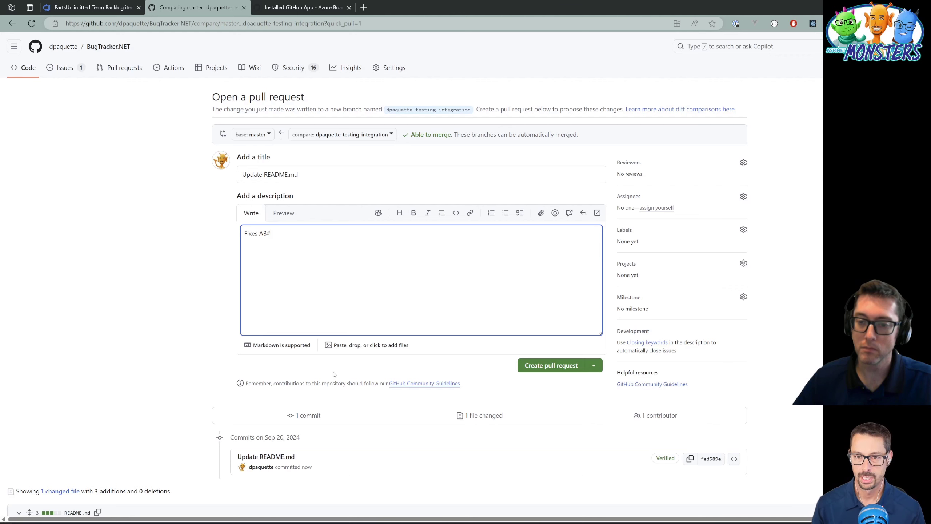
{"action": "left_click", "coordinate": [91, 7]}
{"action": "left_click", "coordinate": [222, 6]}
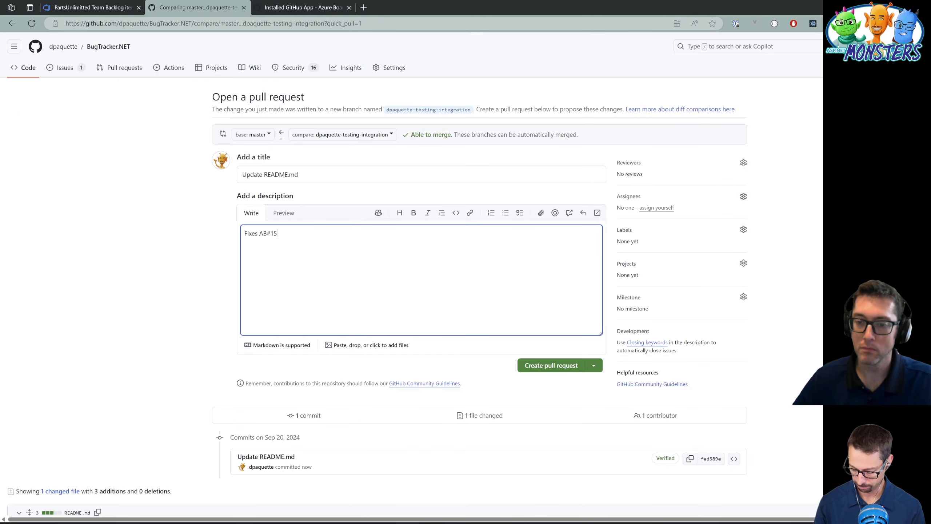
{"action": "left_click_drag", "start_coordinate": [263, 233], "coordinate": [270, 234]}
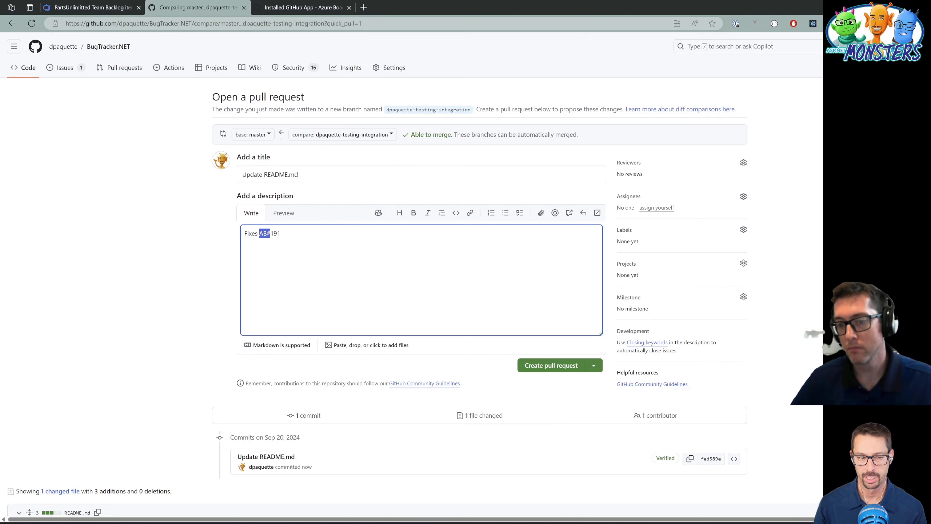
{"action": "left_click", "coordinate": [280, 234]}
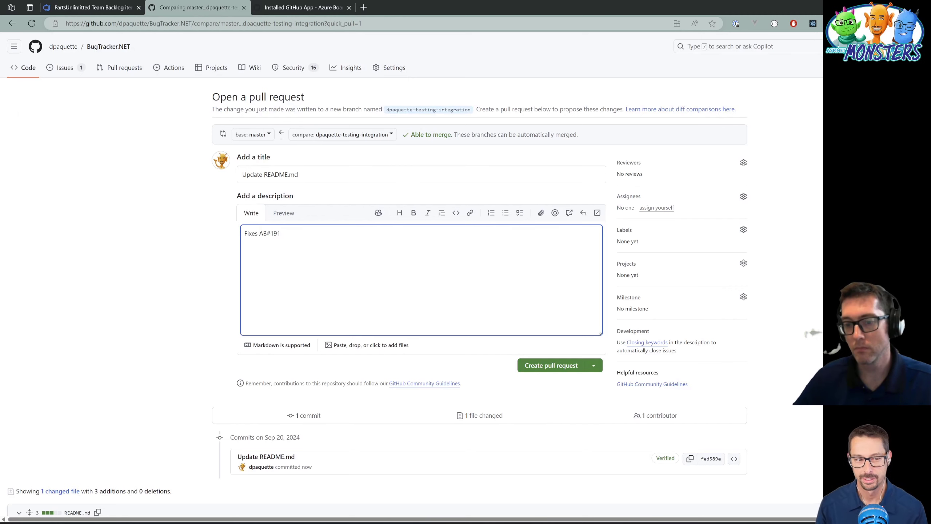
{"action": "left_click", "coordinate": [566, 368]}
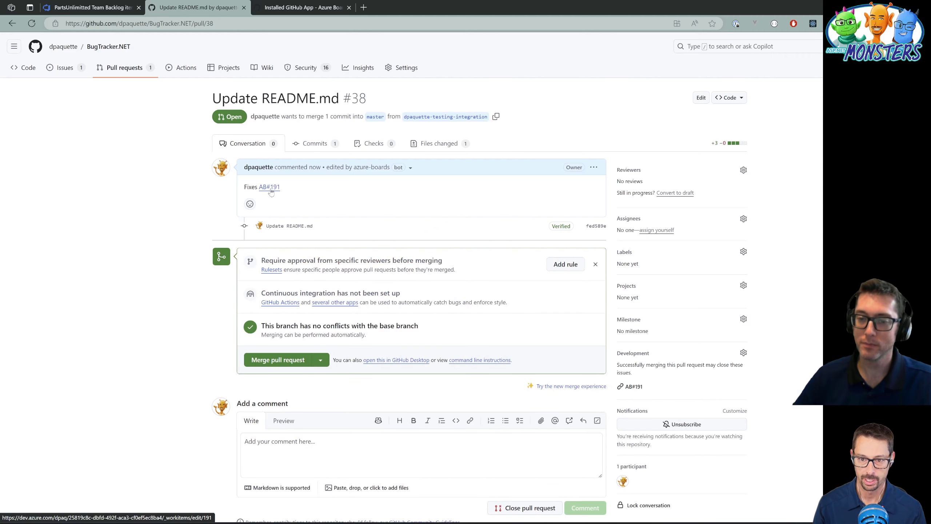
Step: Open the AB#191 link from the pull request description in a new browser tab and view the work item
{"action": "right_click", "coordinate": [271, 191]}
{"action": "left_click", "coordinate": [293, 198]}
{"action": "left_click", "coordinate": [280, 9]}
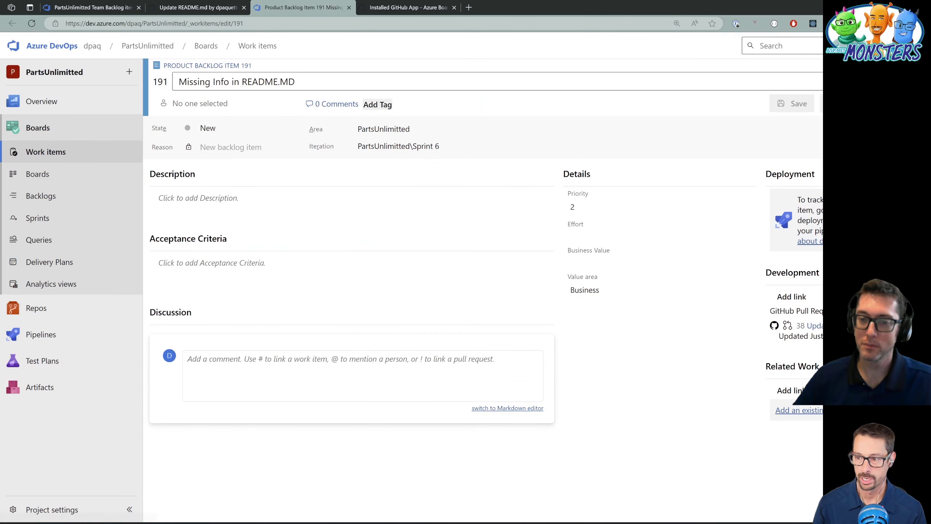
Step: Return to the pull request on GitHub and examine its Development section, merge checks and AB#191 description link at a larger zoom
{"action": "key", "text": "ctrl+shift+Tab"}
{"action": "scroll", "coordinate": [728, 345], "scroll_direction": "down", "scroll_amount": 2}
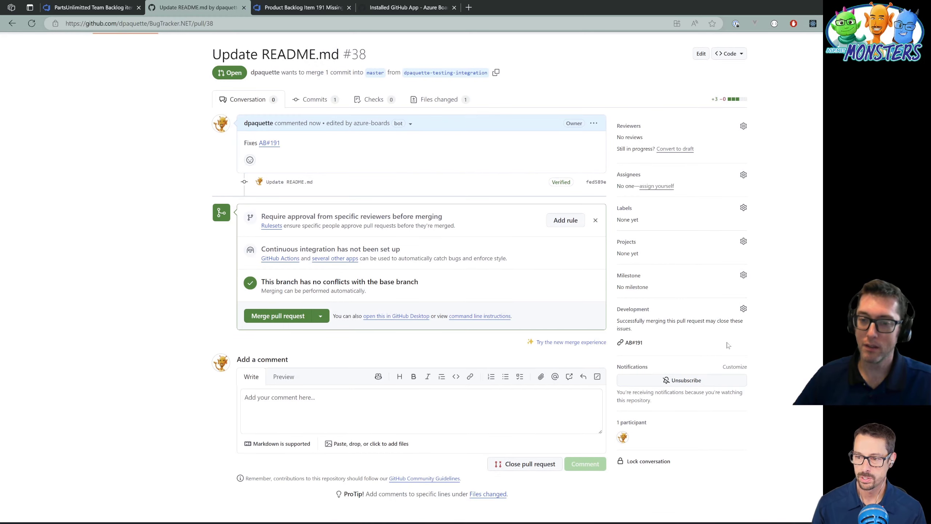
{"action": "scroll", "coordinate": [666, 331], "scroll_direction": "down", "scroll_amount": 1}
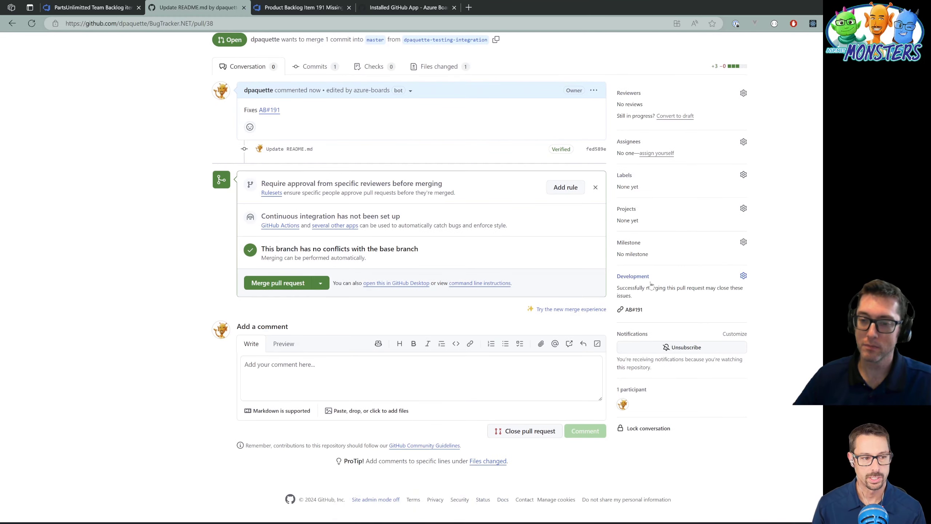
{"action": "key", "text": "ctrl+plus"}
{"action": "key", "text": "ctrl+plus"}
{"action": "key", "text": "ctrl+plus"}
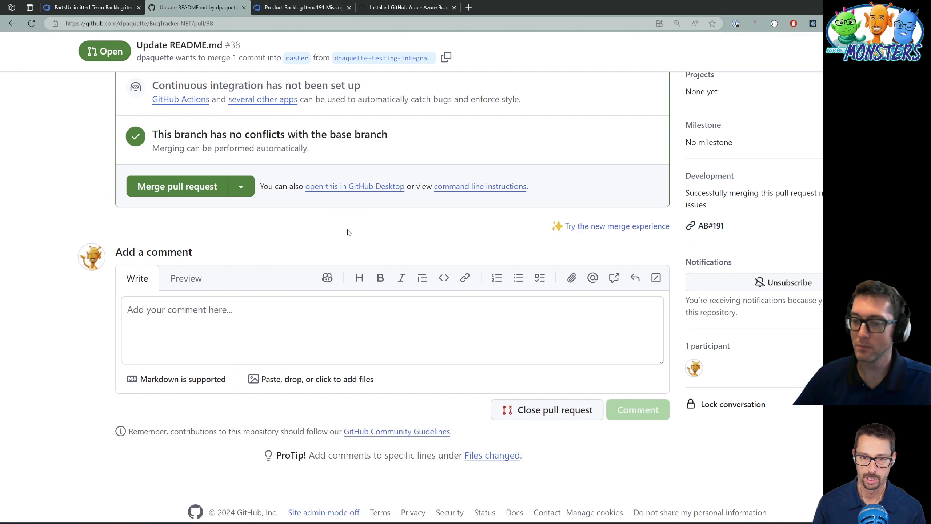
{"action": "scroll", "coordinate": [348, 232], "scroll_direction": "up", "scroll_amount": 5}
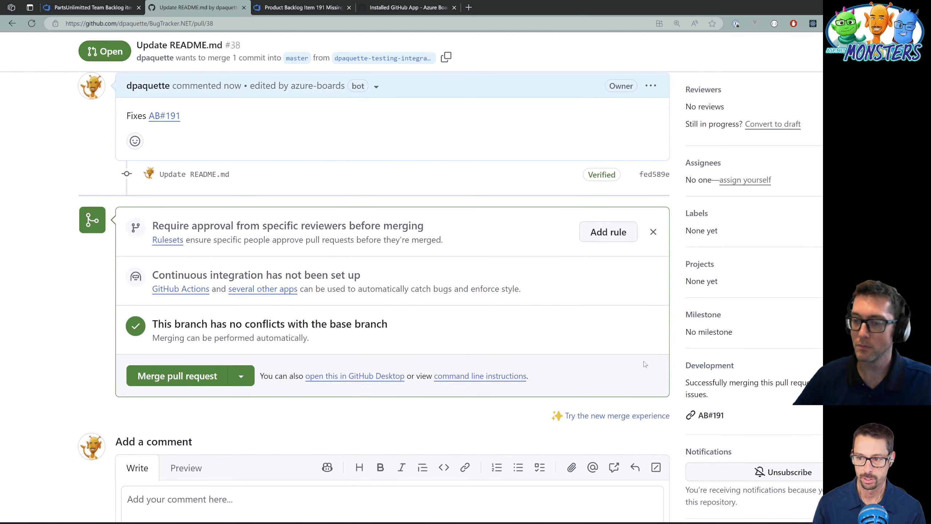
{"action": "scroll", "coordinate": [670, 421], "scroll_direction": "up", "scroll_amount": 4}
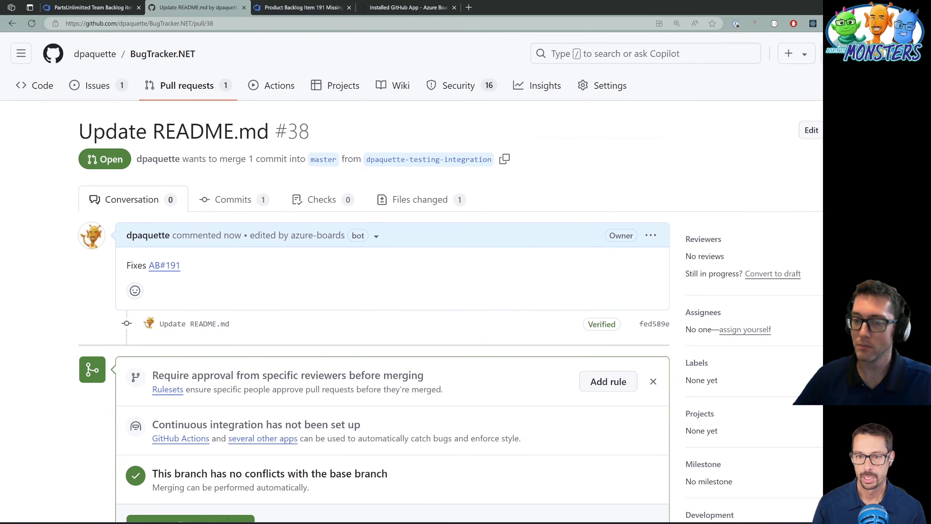
Step: In work item 191, browse the BugTracker.NET pull requests offered for a GitHub Pull Request link, and close without adding one
{"action": "left_click", "coordinate": [294, 10]}
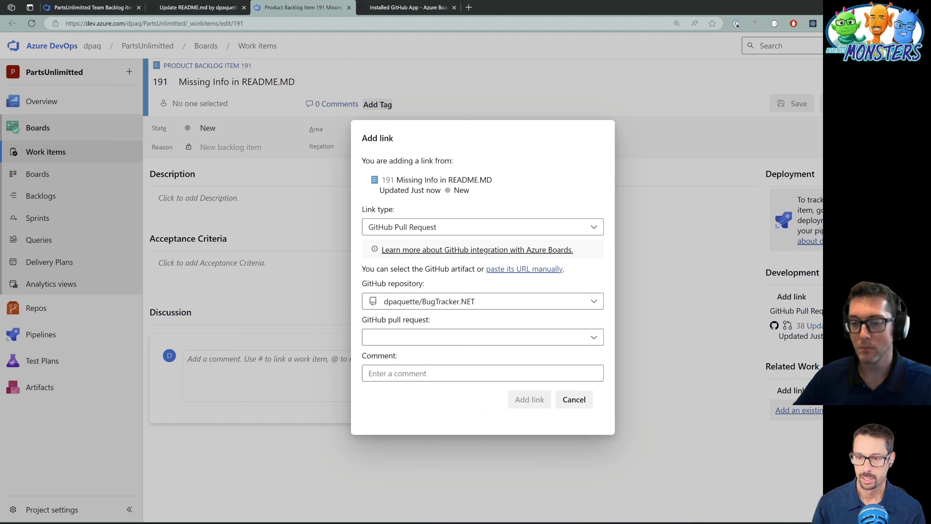
{"action": "left_click", "coordinate": [369, 227]}
{"action": "left_click", "coordinate": [534, 211]}
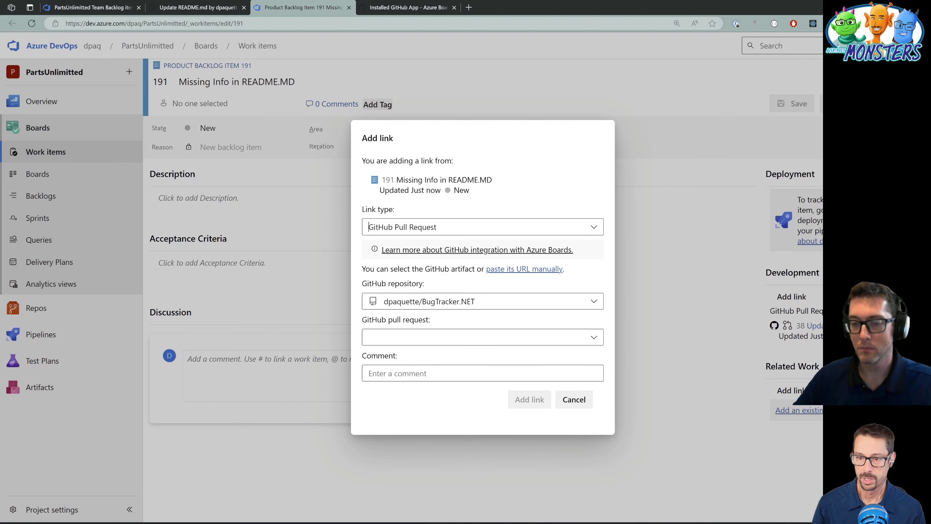
{"action": "left_click", "coordinate": [428, 337]}
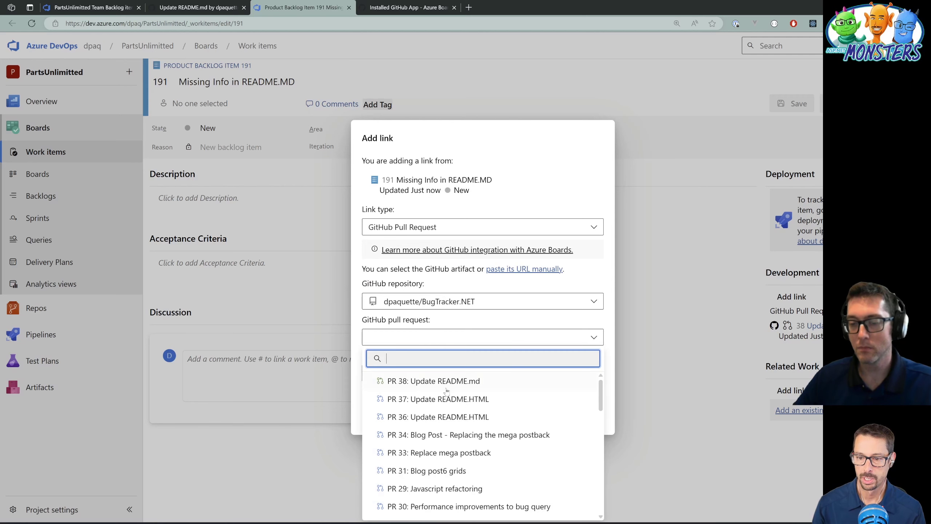
{"action": "scroll", "coordinate": [454, 422], "scroll_direction": "down", "scroll_amount": 5}
{"action": "scroll", "coordinate": [460, 433], "scroll_direction": "down", "scroll_amount": 2}
{"action": "scroll", "coordinate": [440, 432], "scroll_direction": "up", "scroll_amount": 6}
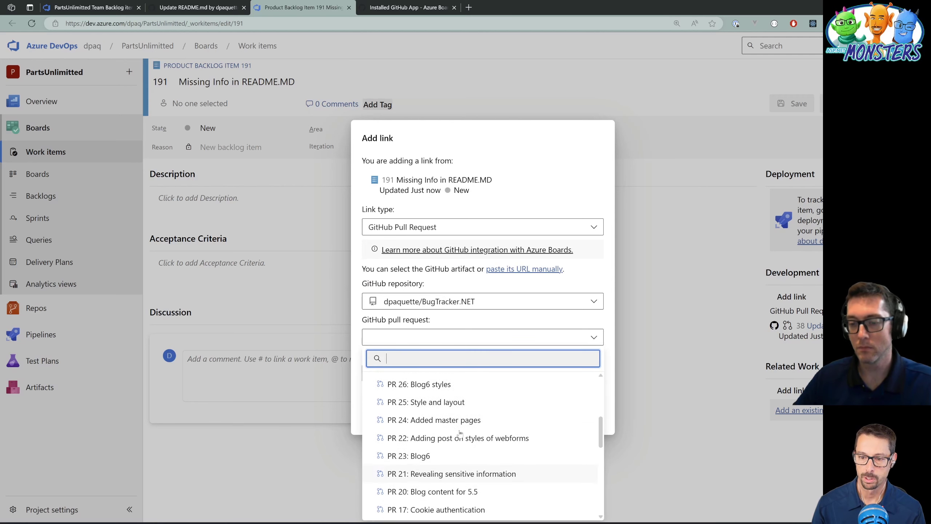
{"action": "left_click", "coordinate": [608, 283]}
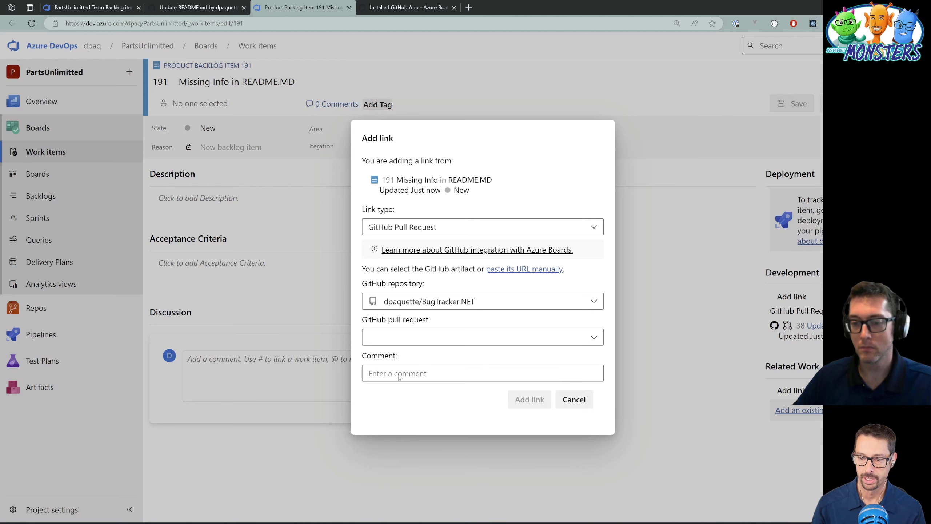
{"action": "left_click", "coordinate": [574, 399]}
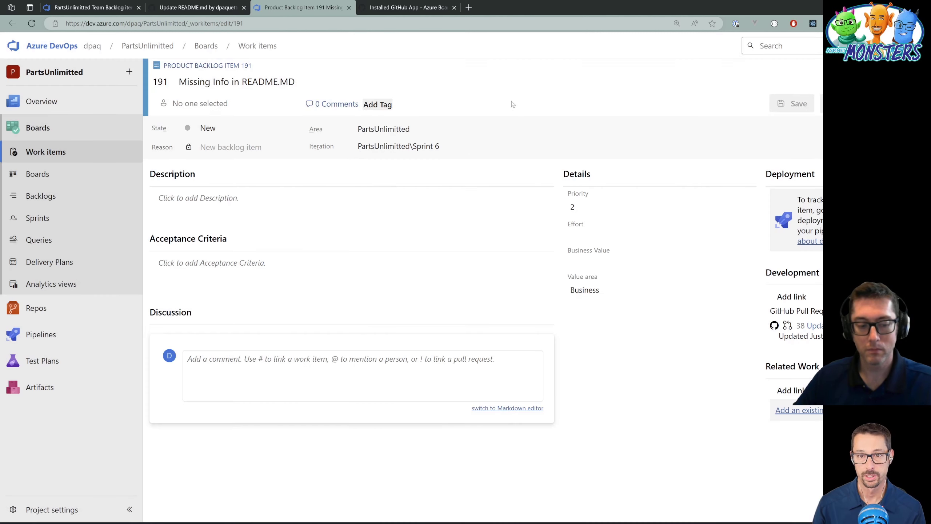
Step: Return to pull request #38 on GitHub, review its "Fixes AB#191" description, and merge it into master
{"action": "left_click", "coordinate": [189, 8]}
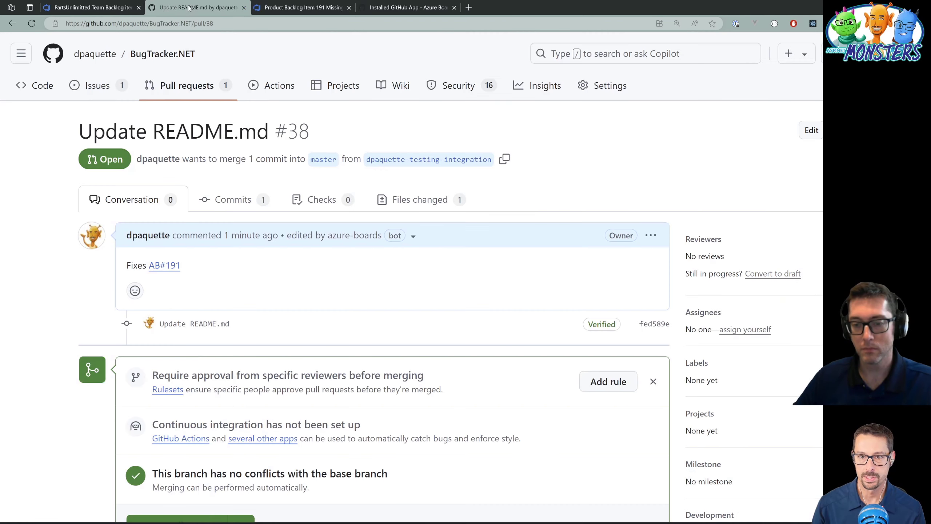
{"action": "scroll", "coordinate": [371, 271], "scroll_direction": "down", "scroll_amount": 5}
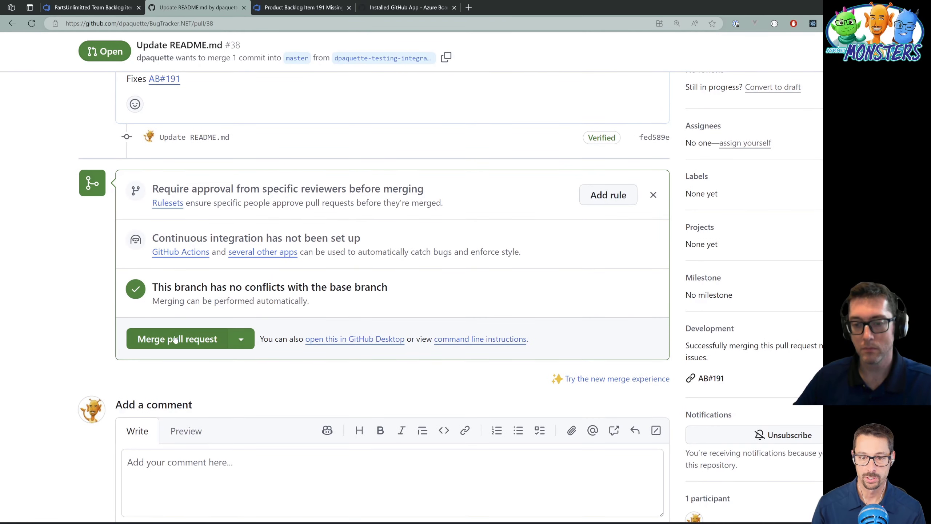
{"action": "scroll", "coordinate": [175, 340], "scroll_direction": "up", "scroll_amount": 1}
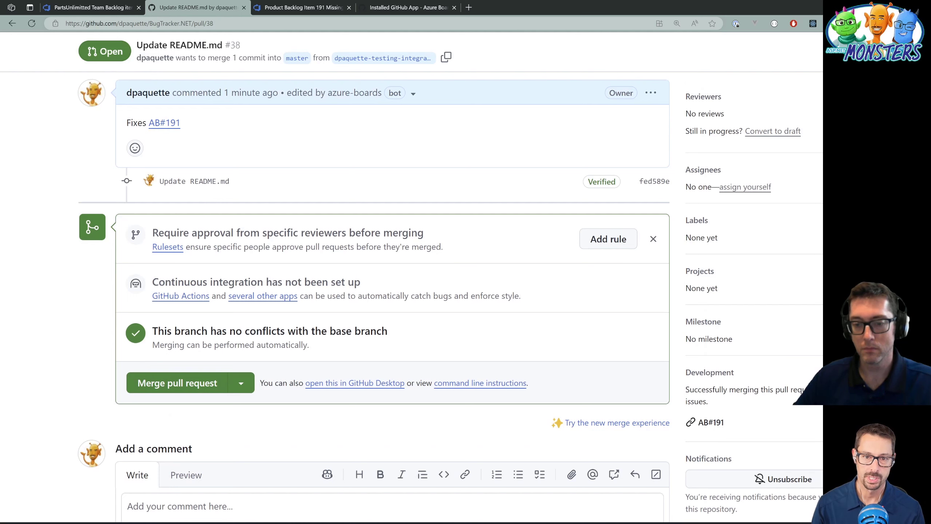
{"action": "left_click_drag", "start_coordinate": [126, 123], "coordinate": [220, 127]}
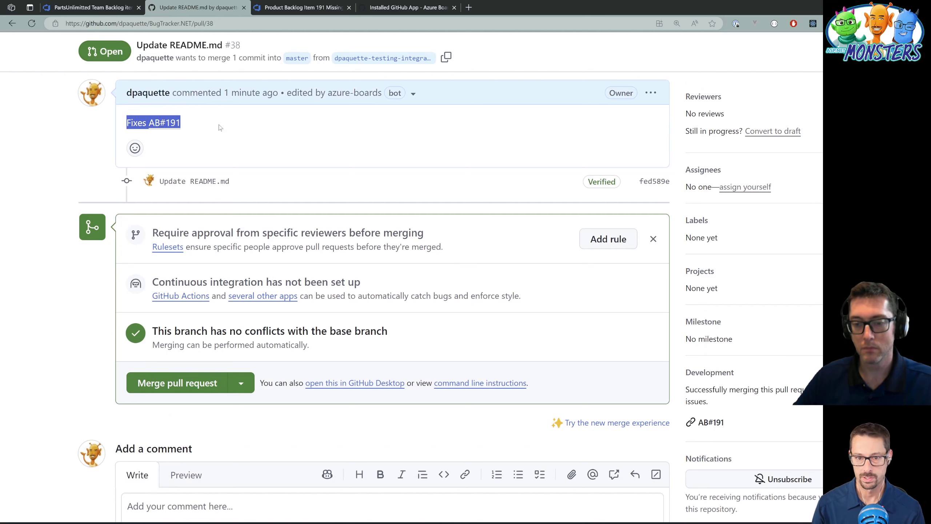
{"action": "left_click", "coordinate": [208, 132]}
{"action": "left_click", "coordinate": [175, 383]}
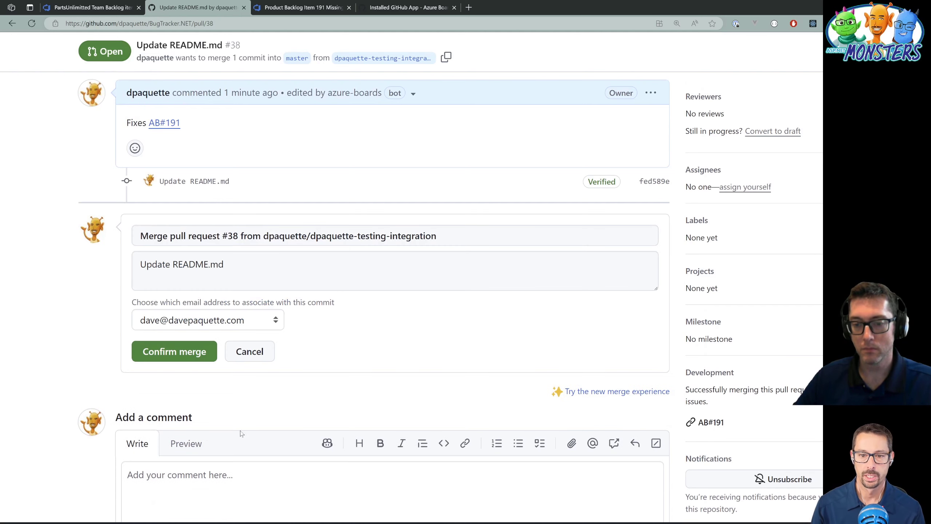
{"action": "left_click", "coordinate": [191, 355]}
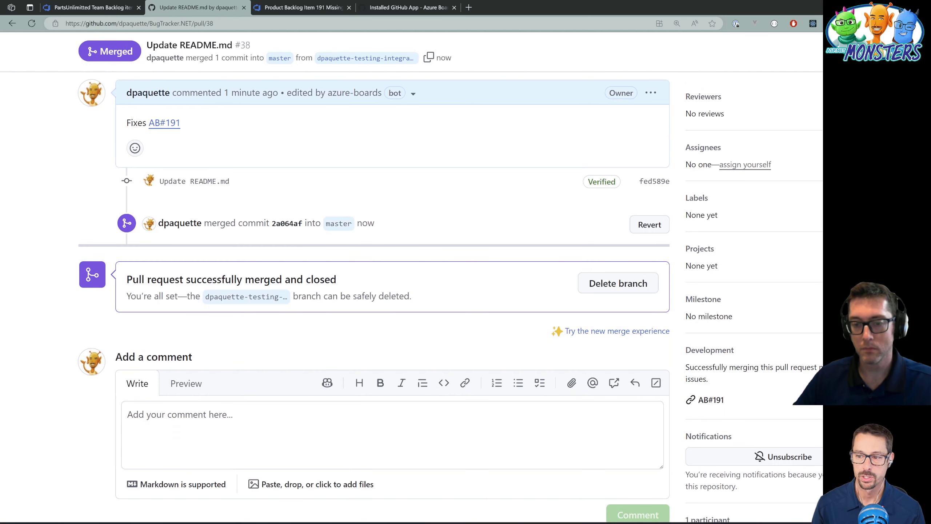
Step: Go back to work item 191 in Azure DevOps, check its state and history, and return to its details
{"action": "left_click", "coordinate": [304, 6]}
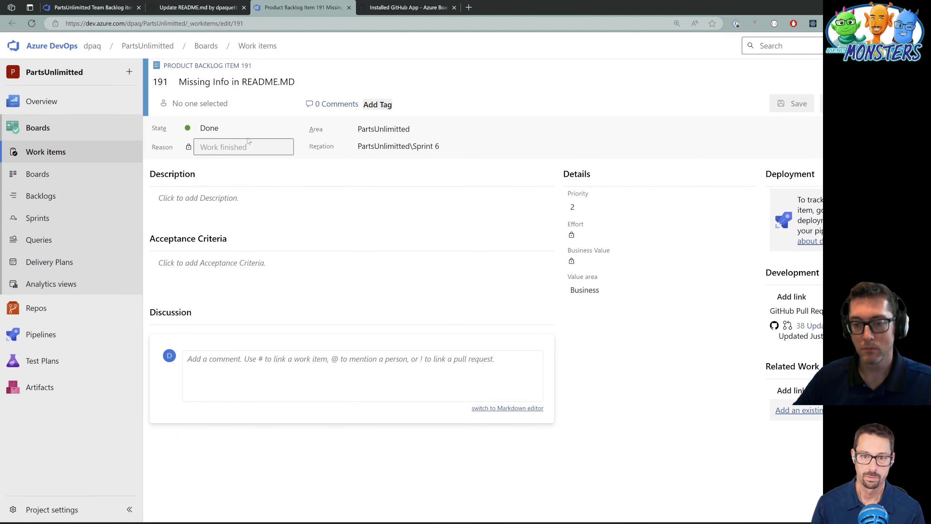
{"action": "left_click", "coordinate": [869, 146]}
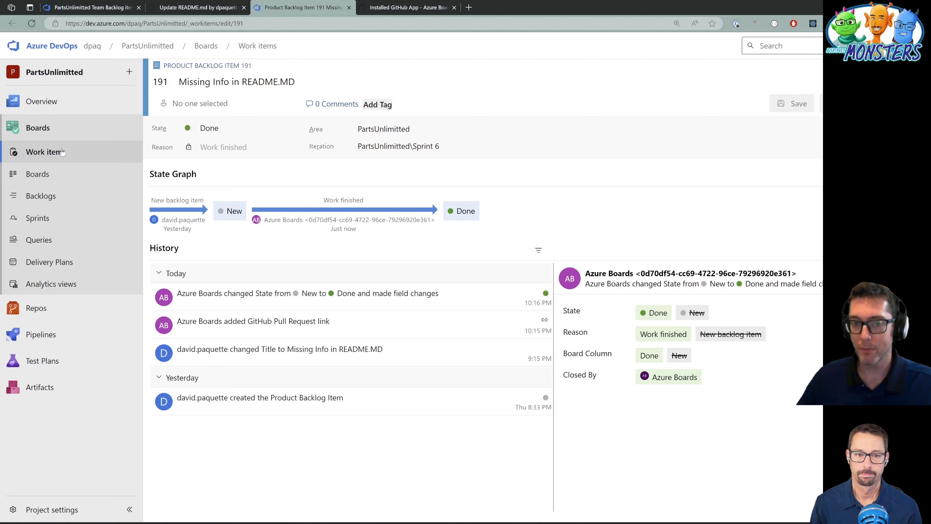
{"action": "left_click", "coordinate": [201, 70]}
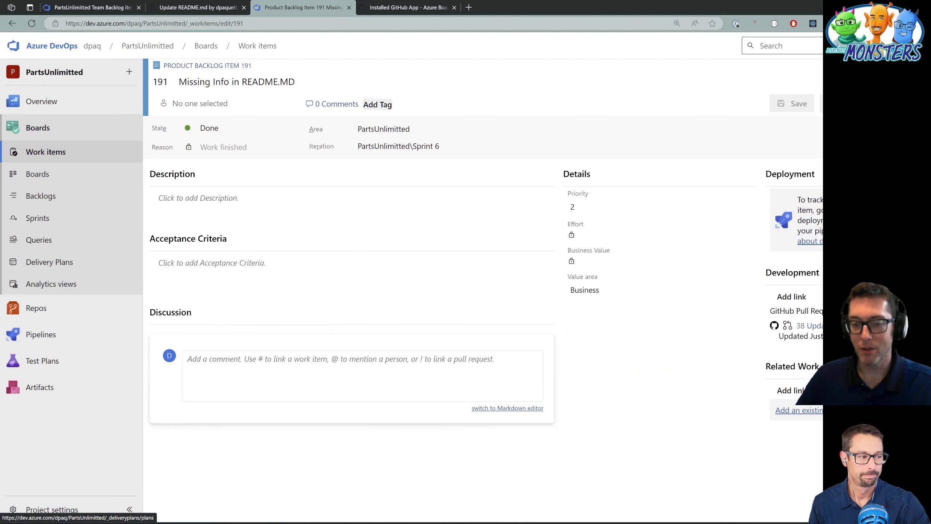